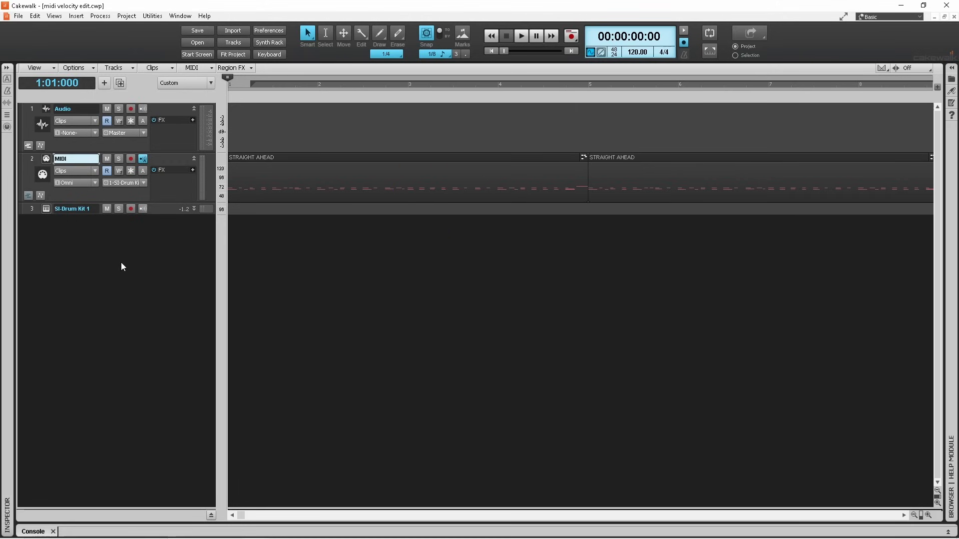
- Open the first STRAIGHT AHEAD clip of the MIDI track in the Piano Roll and enlarge its velocity lane
double_click(381, 160)
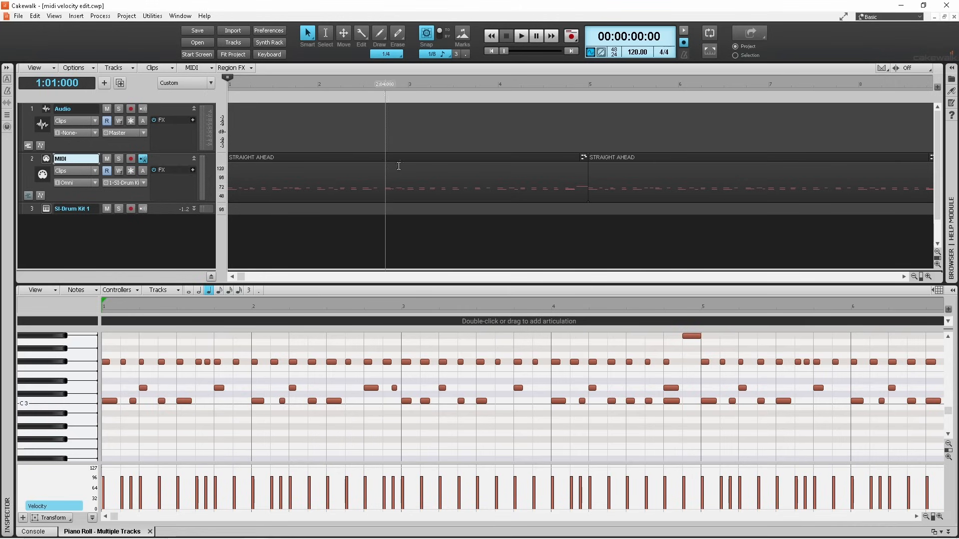
drag(671, 463, 680, 514)
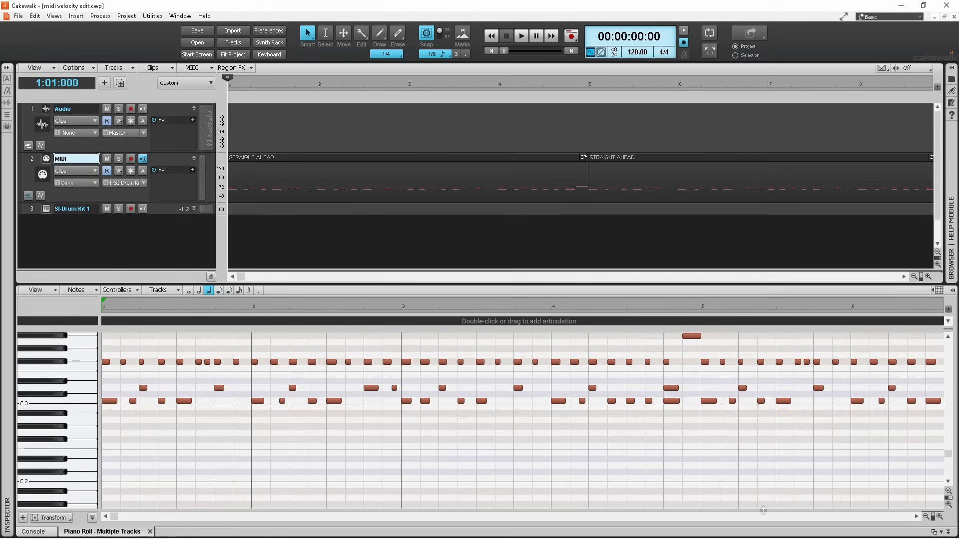
drag(763, 510, 773, 419)
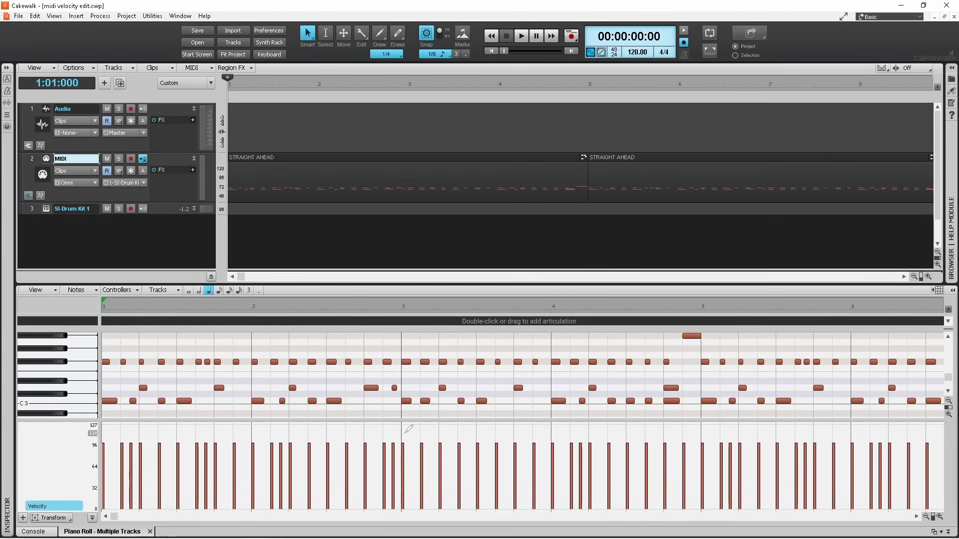
- Try a freehand velocity dip across measure 3, down to about 57, play it back, and undo it
mouse_move(418, 441)
mouse_down()
mouse_move(447, 460)
mouse_move(500, 466)
mouse_move(561, 436)
mouse_up()
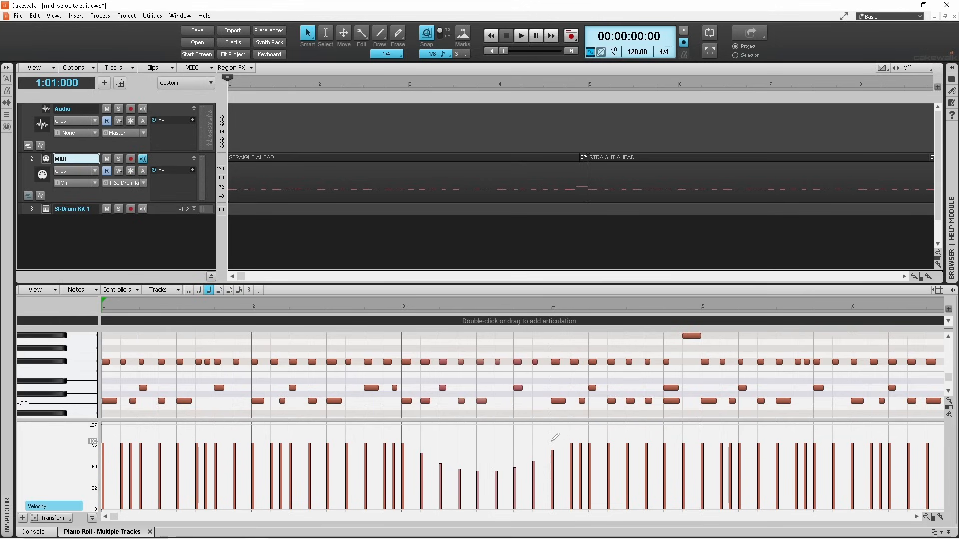
click(525, 40)
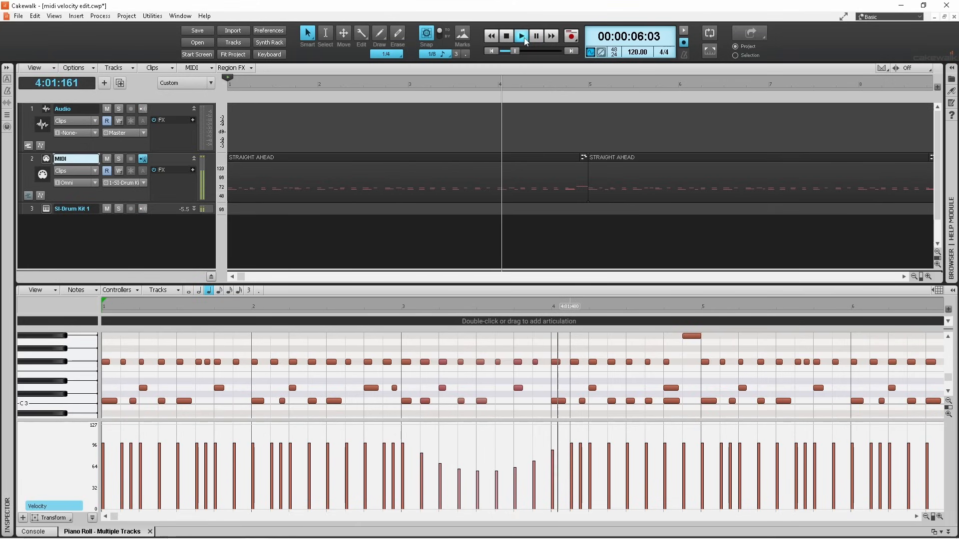
click(504, 37)
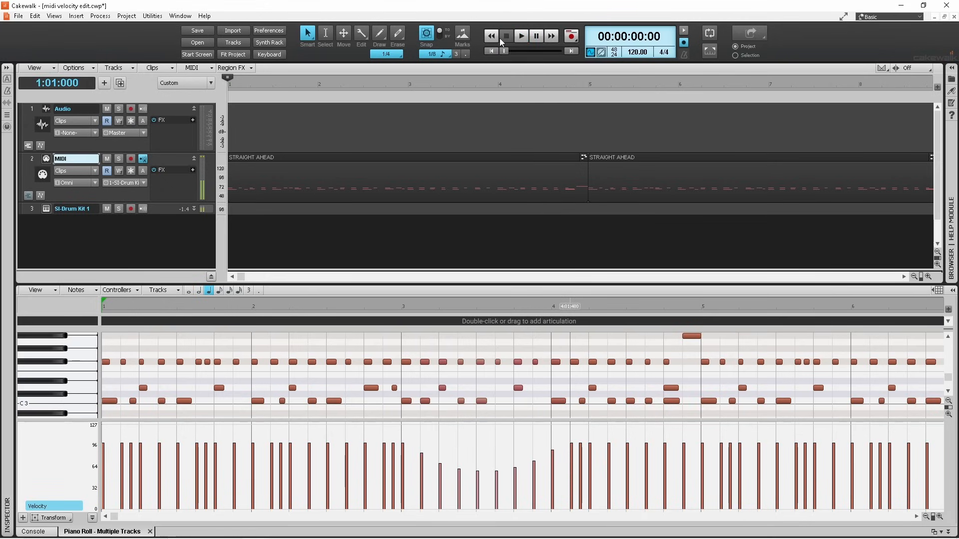
key(ctrl+z)
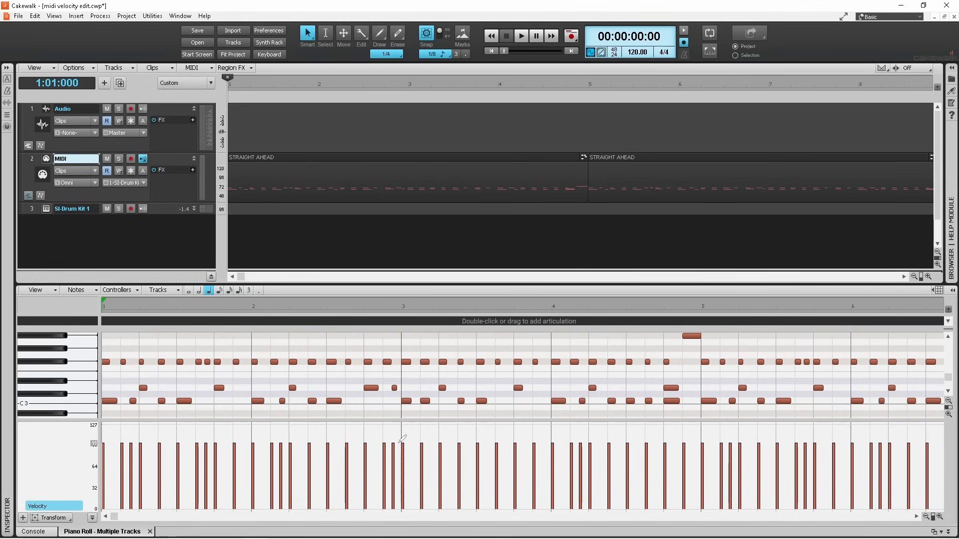
- Try a freehand rising velocity ramp over measures 1 and 2, from near zero, play it back, and undo it
drag(388, 443, 106, 488)
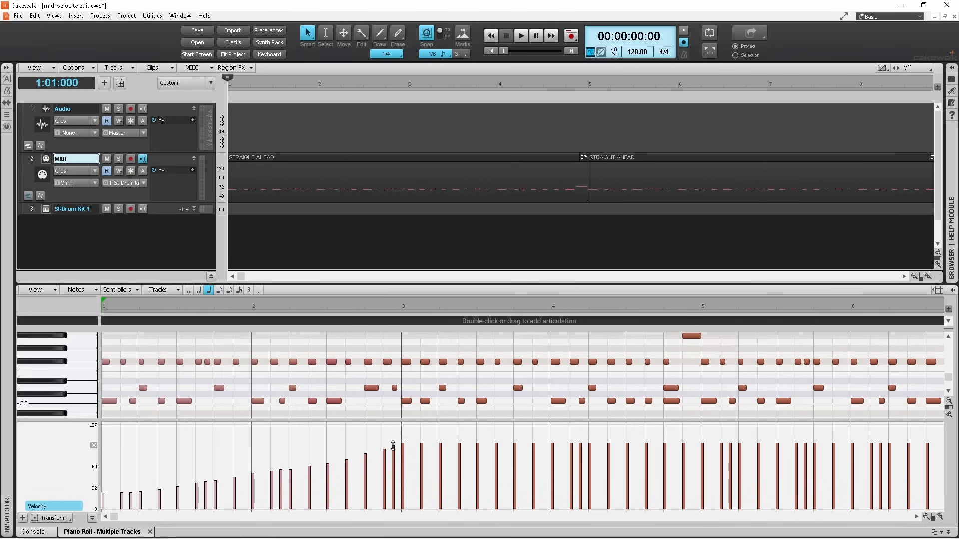
drag(394, 444, 100, 503)
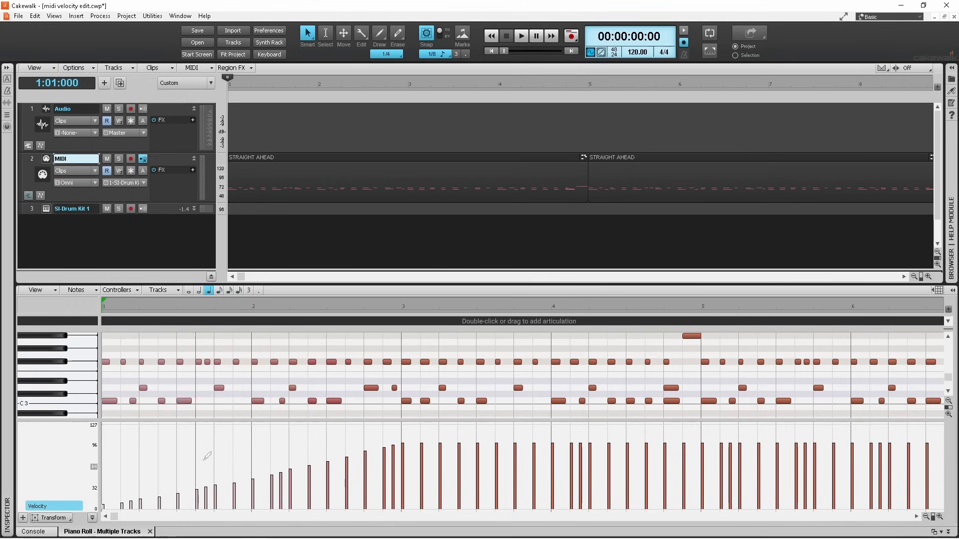
click(520, 37)
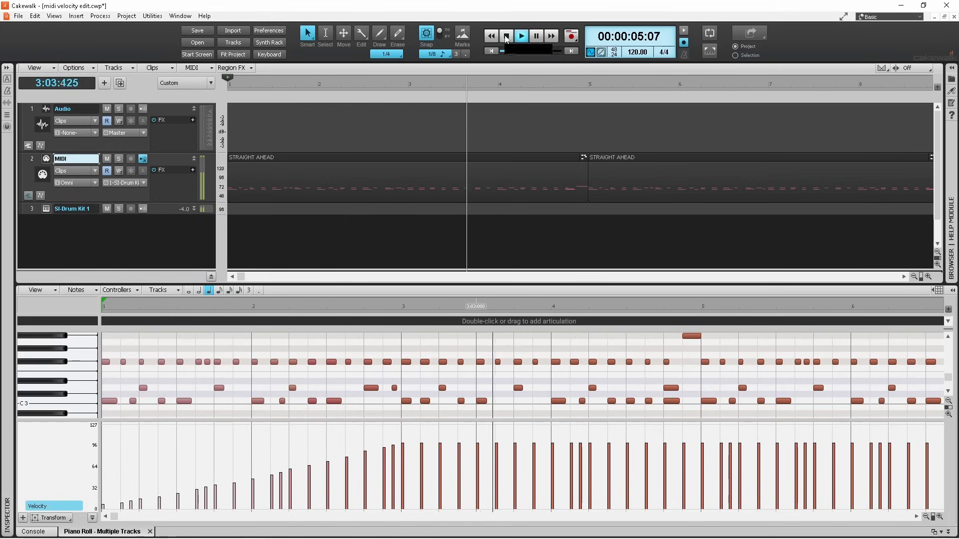
click(506, 36)
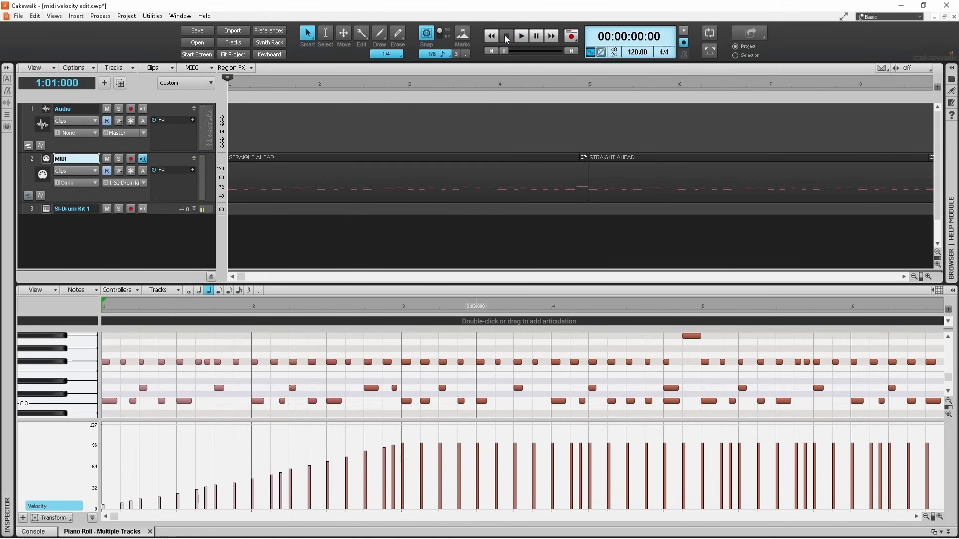
key(ctrl+z)
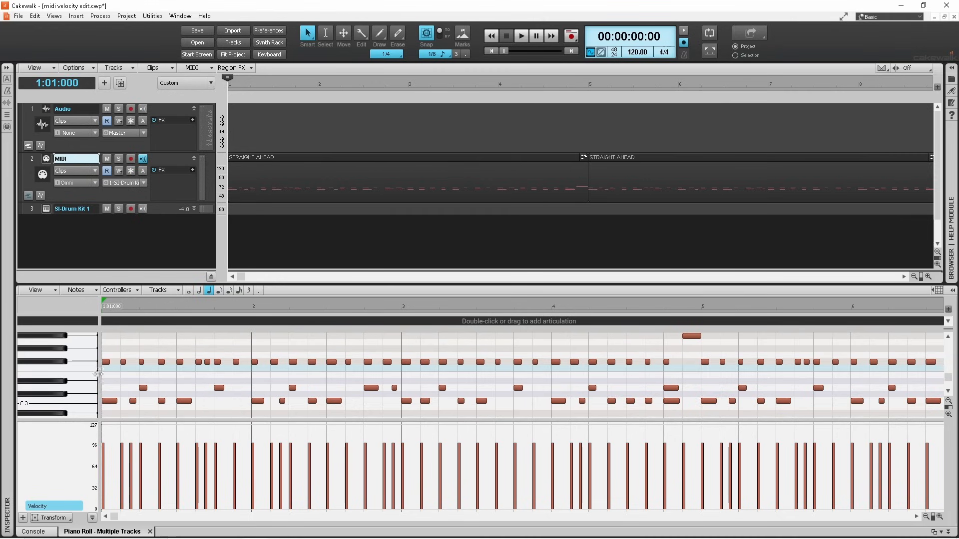
- Select all notes in the D3 row, lower their velocities together to about 77, and play the result
click(91, 388)
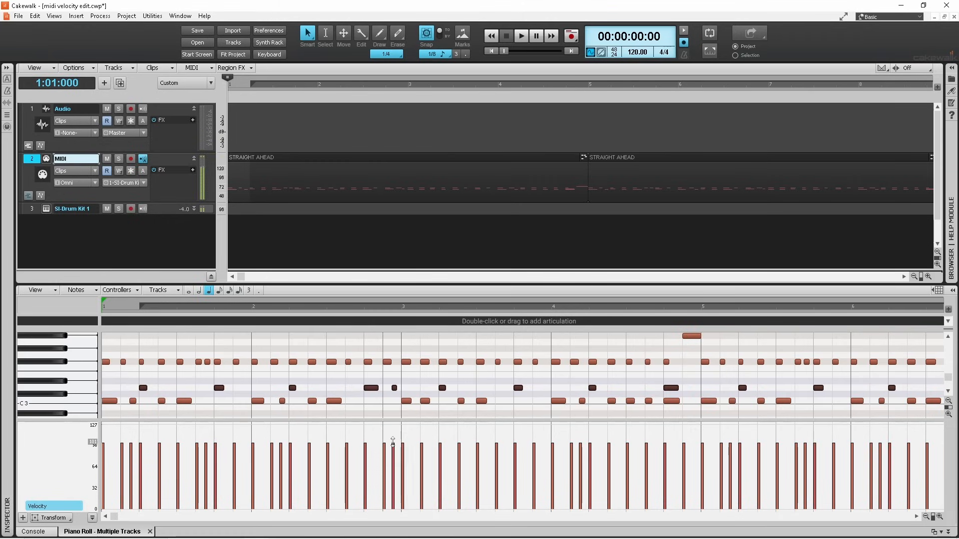
mouse_move(392, 442)
mouse_down()
mouse_move(394, 469)
mouse_move(394, 458)
mouse_up()
mouse_move(394, 469)
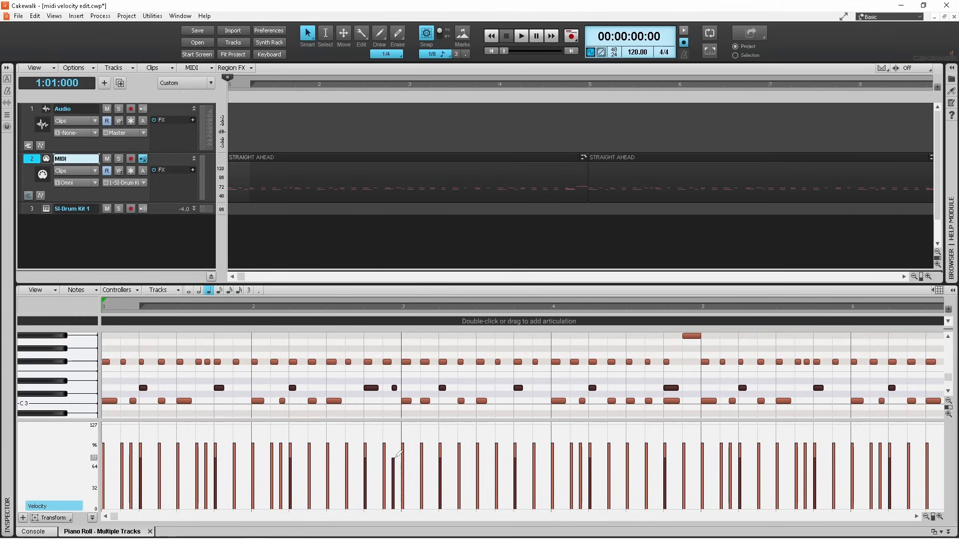
click(521, 37)
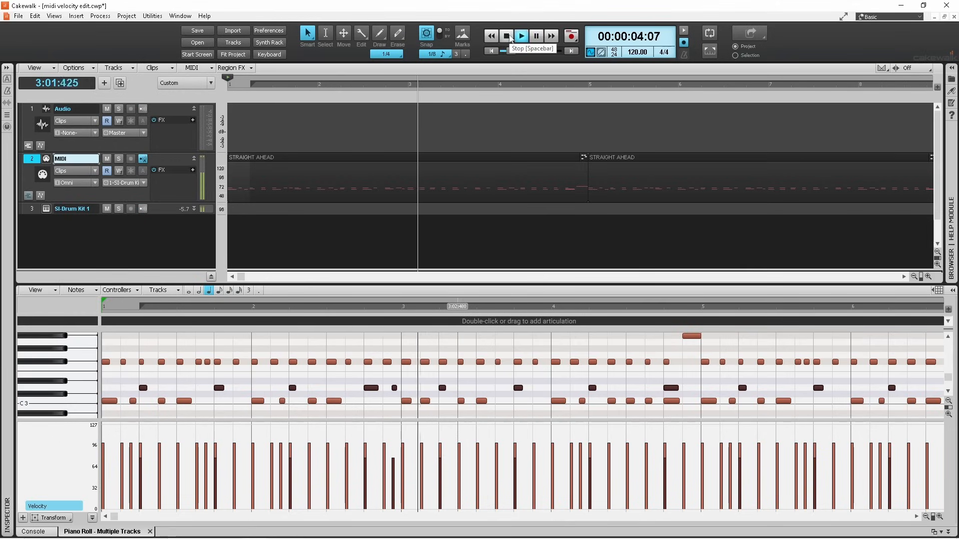
click(506, 35)
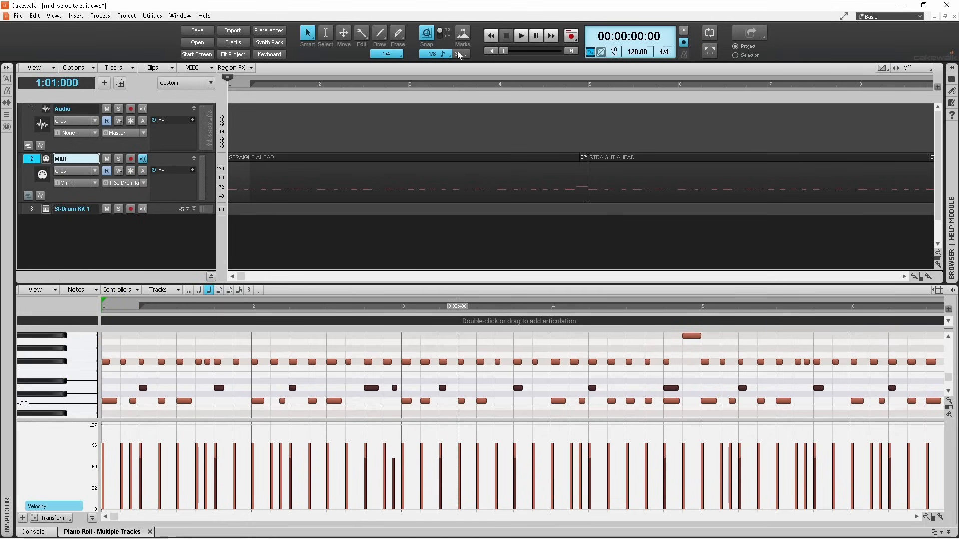
- Select all notes in the F#3 and Bb3 rows, raise their velocities together to about 105, and play the result
click(64, 363)
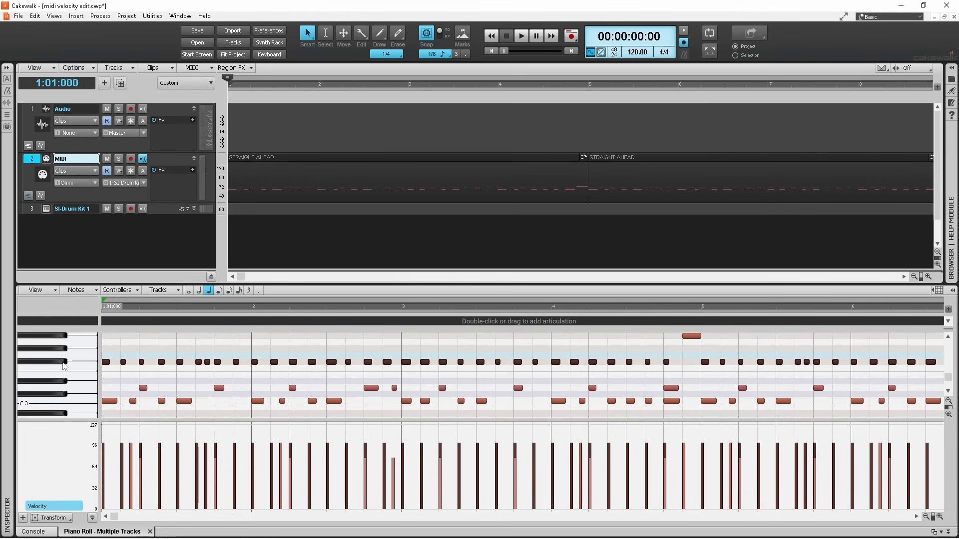
click(63, 337)
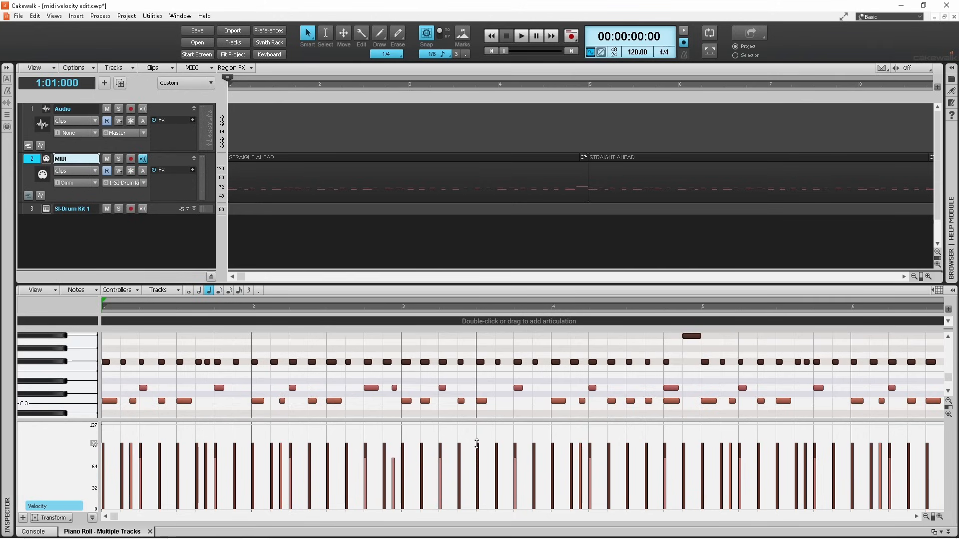
drag(476, 443, 477, 439)
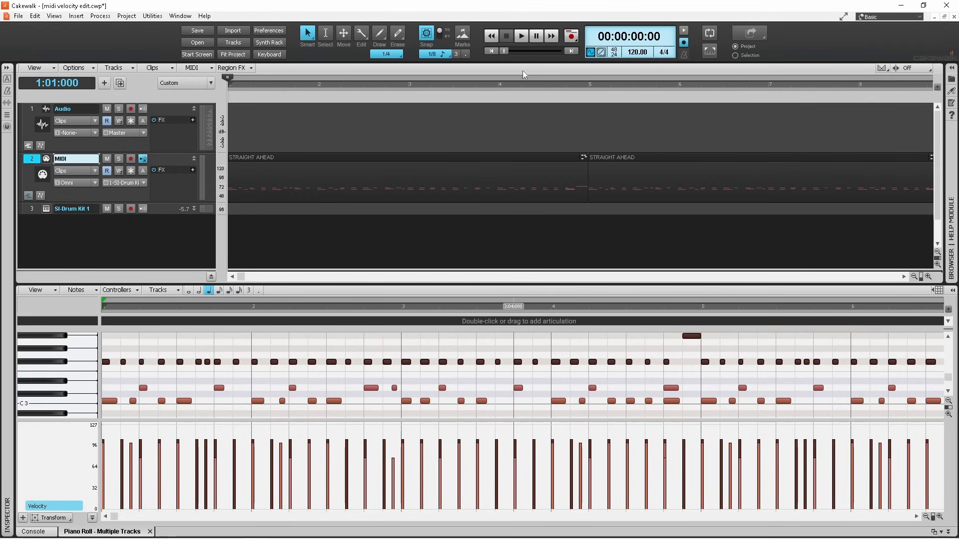
click(521, 37)
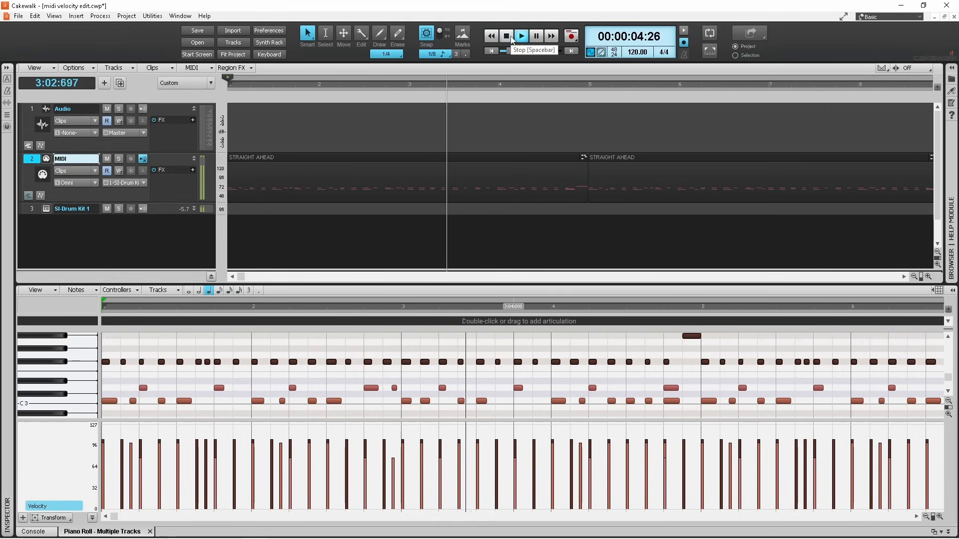
click(509, 36)
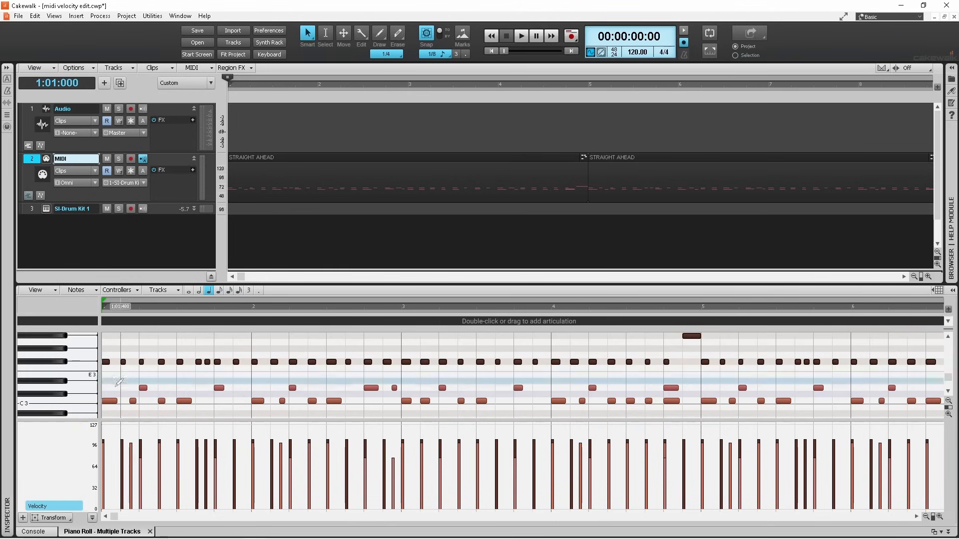
- Enable the Transform tool on the velocity lane and stretch its box to cover measures 3 and 4
click(50, 518)
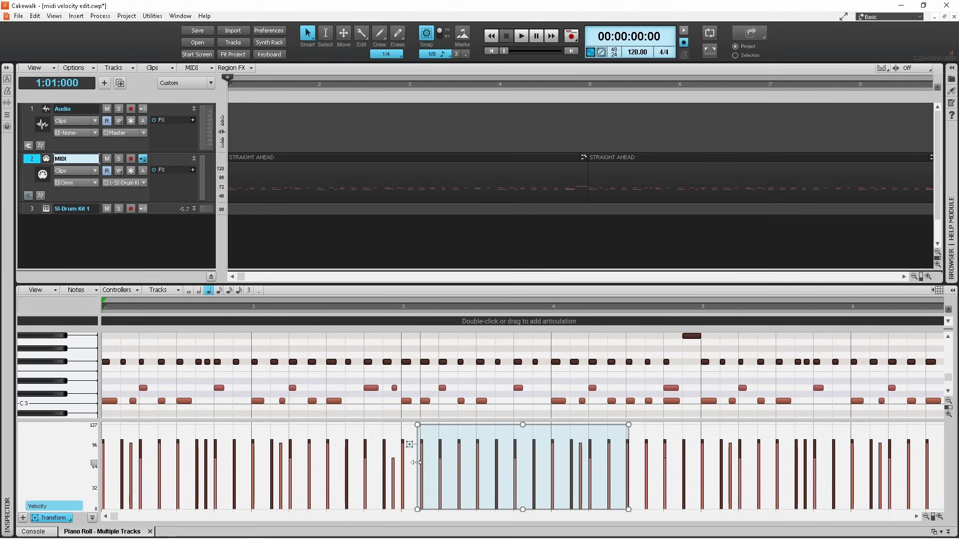
drag(416, 463, 396, 464)
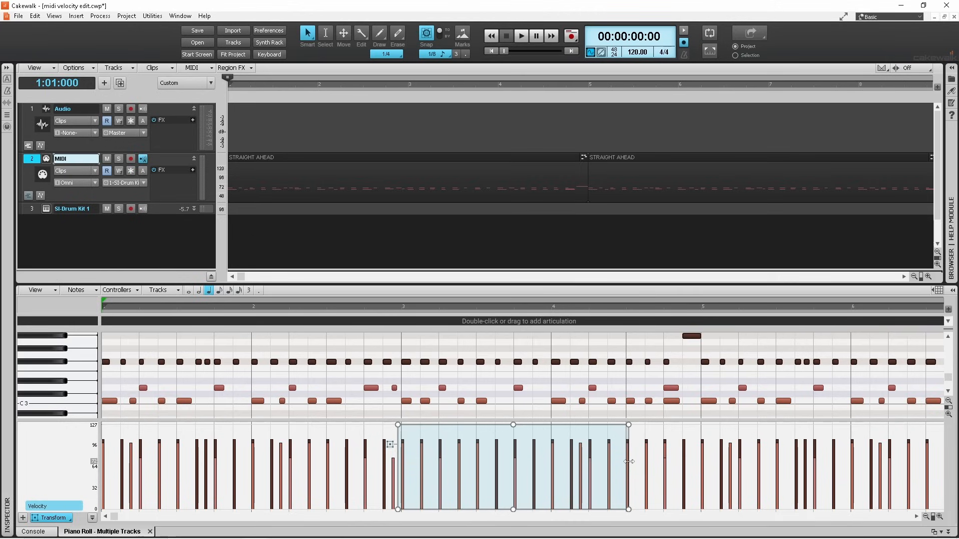
drag(628, 462, 698, 469)
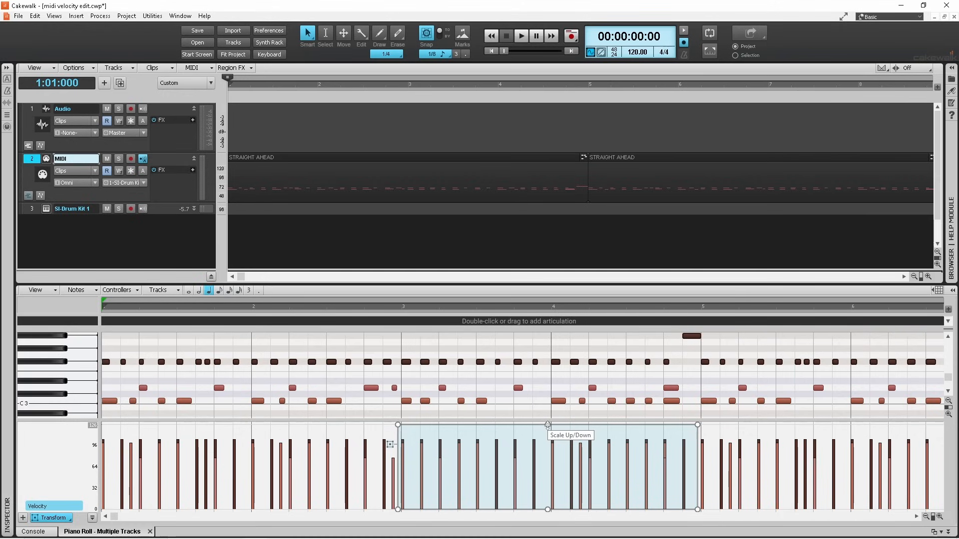
- Try scaling the boxed velocities in measures 3 and 4 down to about 69, play them back, and undo the scaling
drag(547, 425, 549, 449)
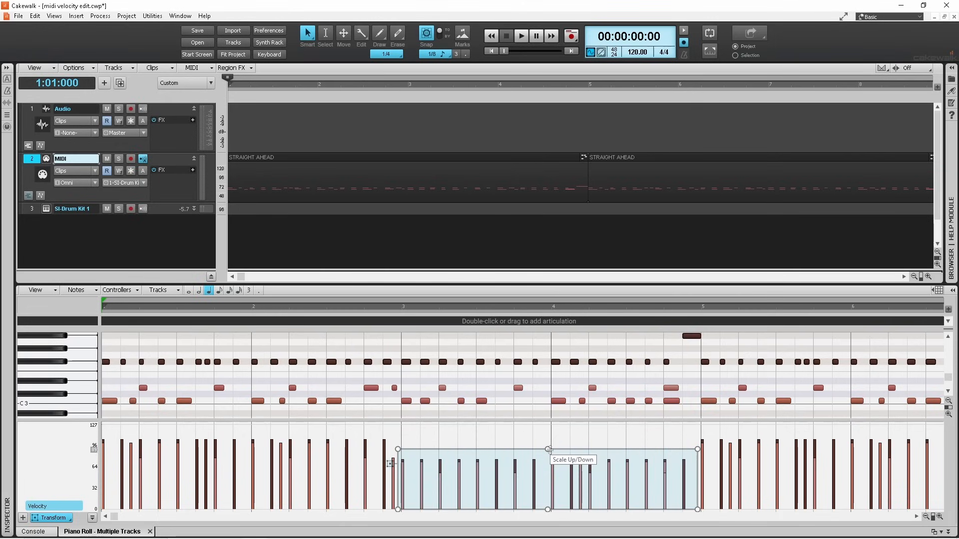
mouse_move(548, 449)
mouse_down()
mouse_move(554, 410)
mouse_move(554, 454)
mouse_up()
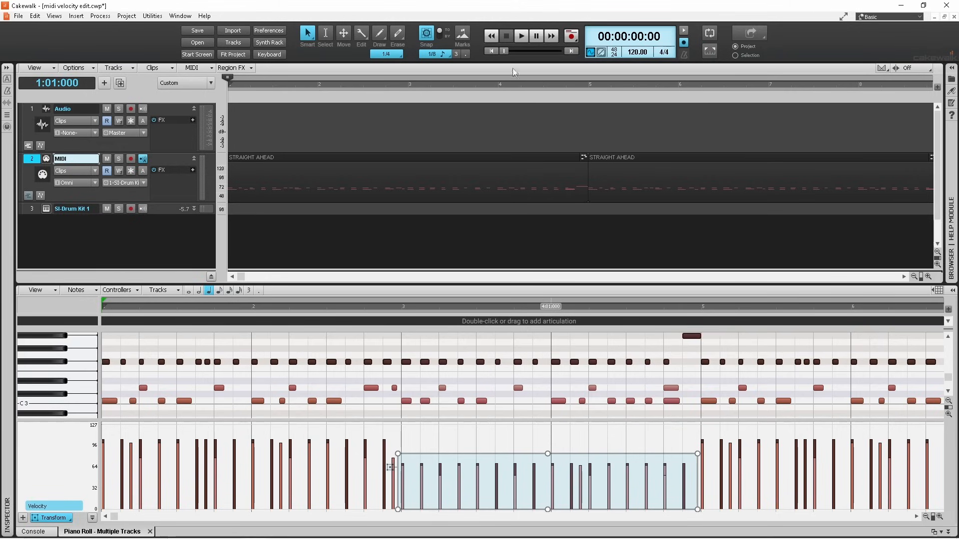
click(523, 40)
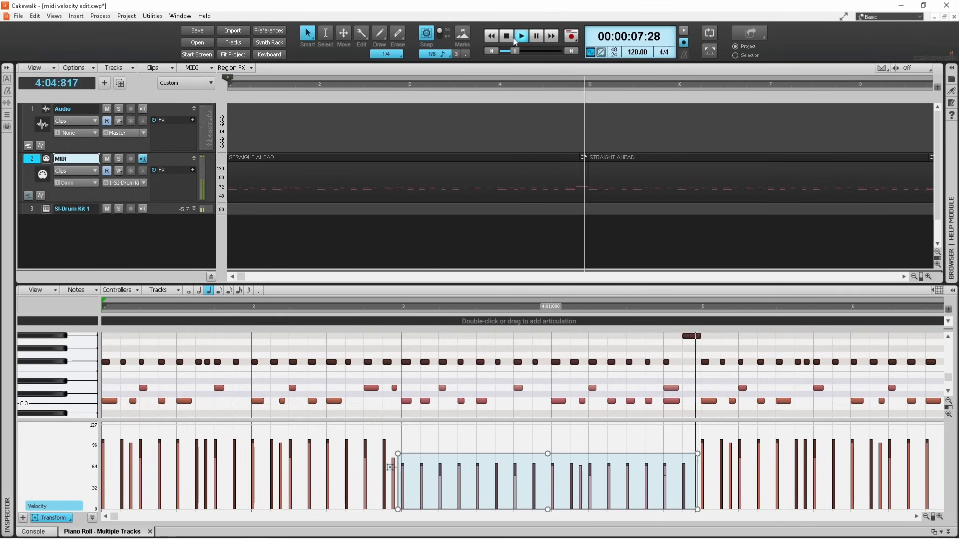
click(508, 38)
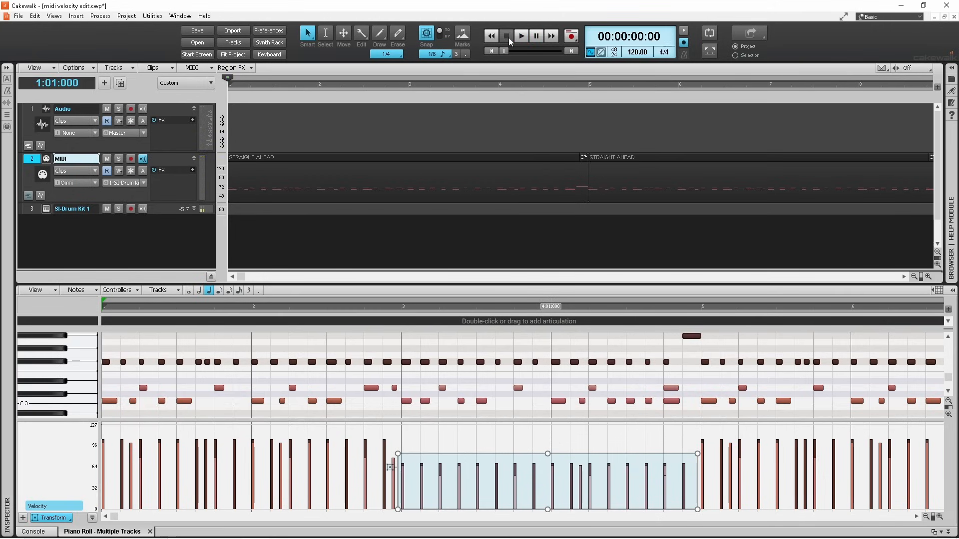
key(ctrl+z)
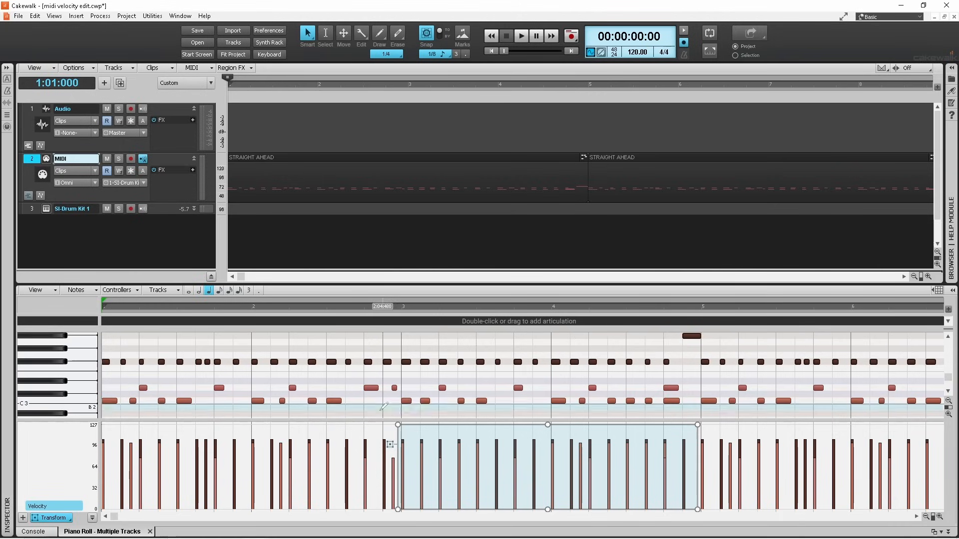
- Switch the Transform box to its smooth-edged mode, scale the measure 3–4 velocities down to about 77, play the result, and turn off Transform
click(390, 445)
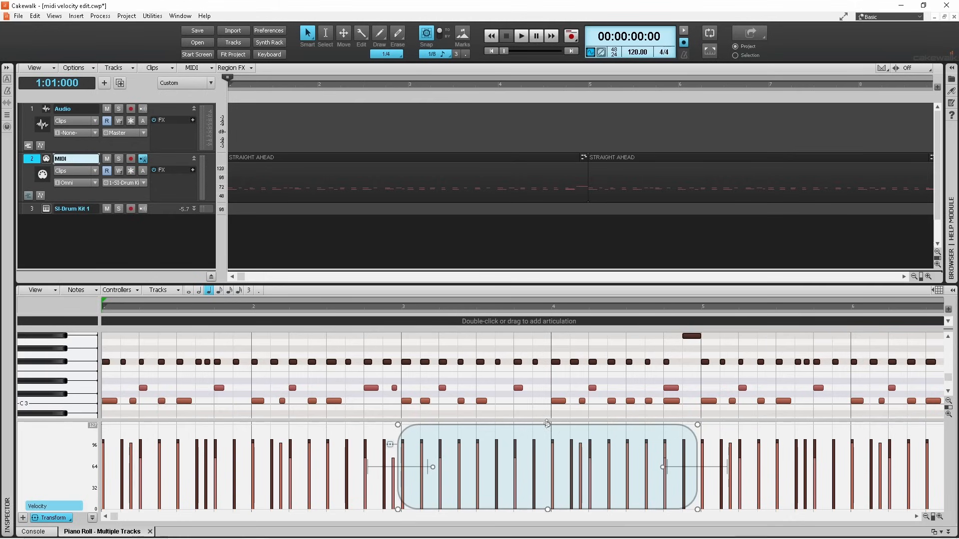
drag(548, 425, 547, 447)
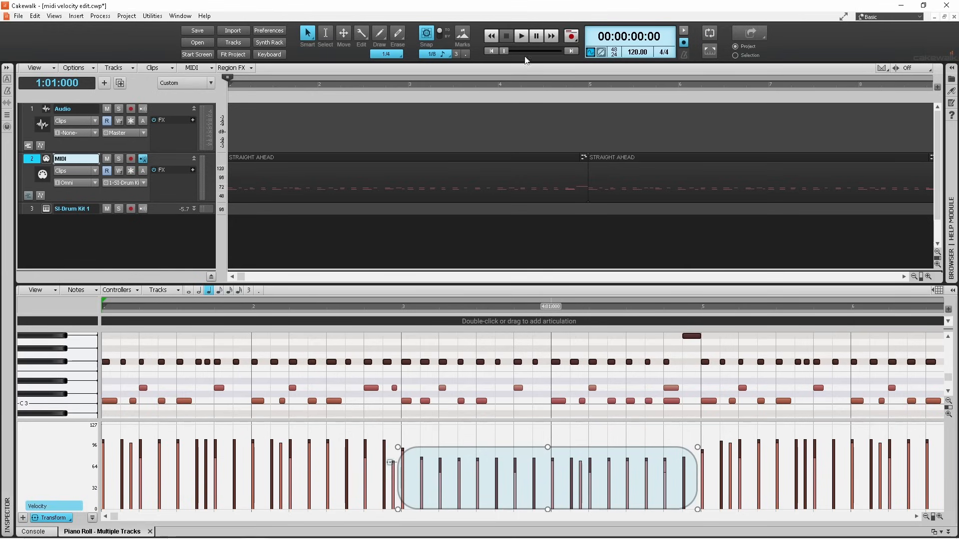
click(521, 36)
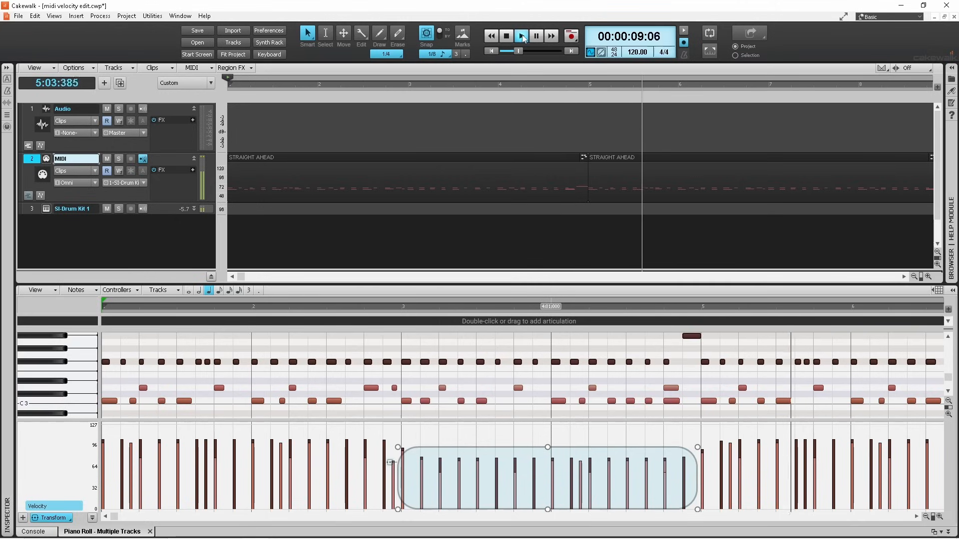
click(506, 36)
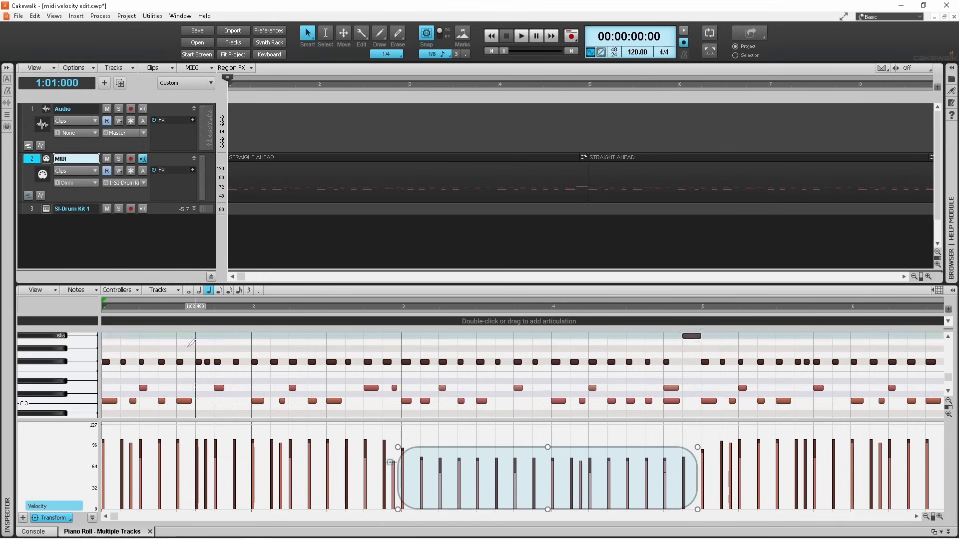
click(62, 519)
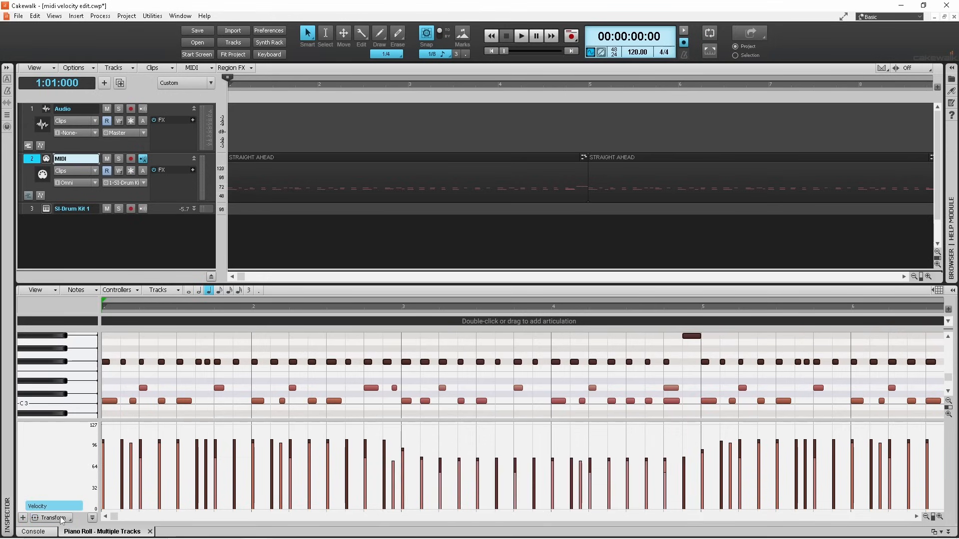